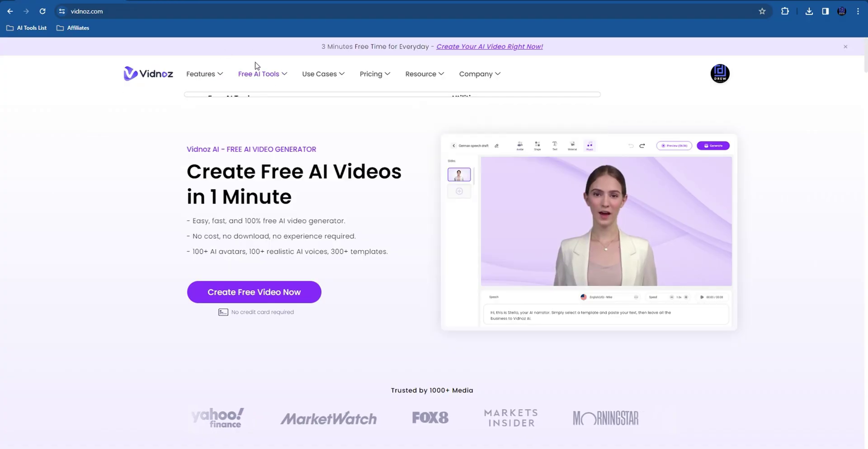
- Open the signed-in account area from the vidnoz.com profile avatar in a new tab
{"action": "mouse_move", "coordinate": [253, 75]}
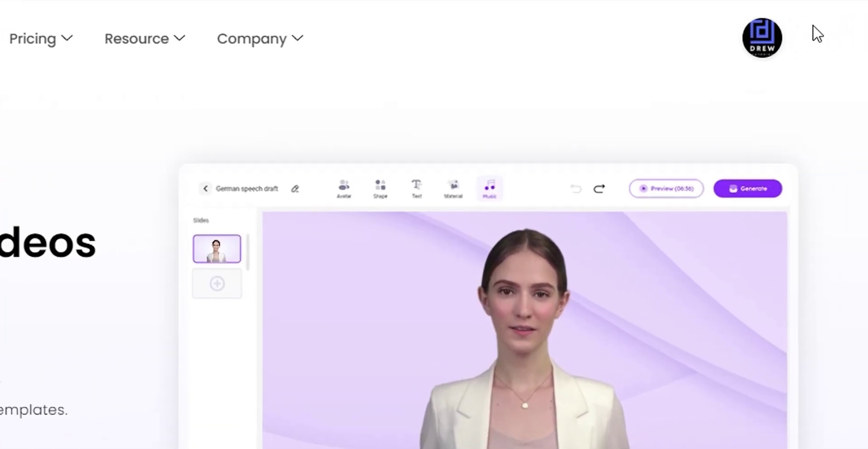
{"action": "right_click", "coordinate": [763, 46]}
{"action": "left_click", "coordinate": [577, 61]}
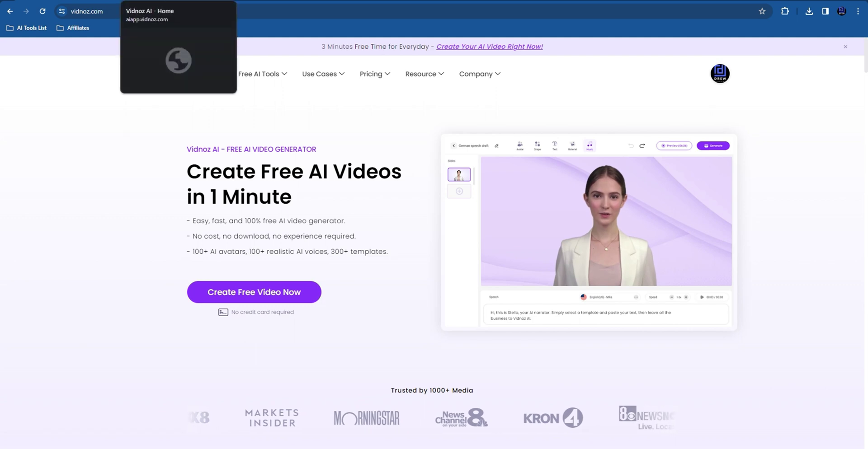
- In the new Vidnoz tab, launch the free AI Text to Speech tool from Tools
{"action": "left_click", "coordinate": [165, 2]}
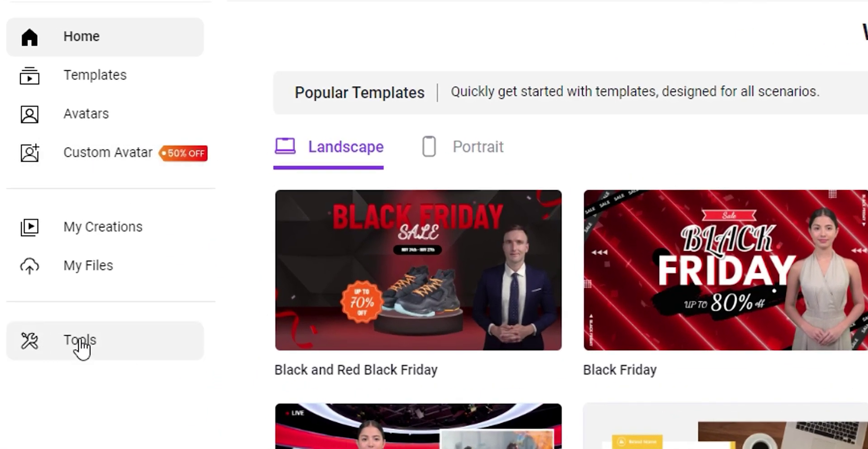
{"action": "left_click", "coordinate": [82, 348]}
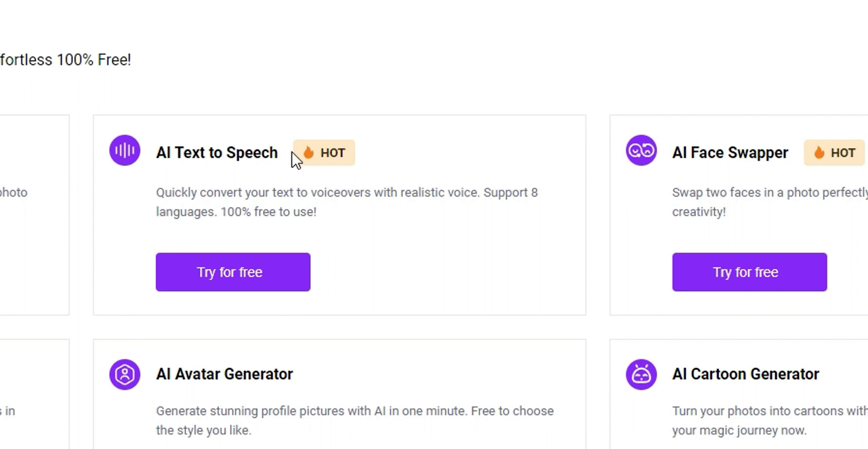
{"action": "left_click", "coordinate": [218, 282]}
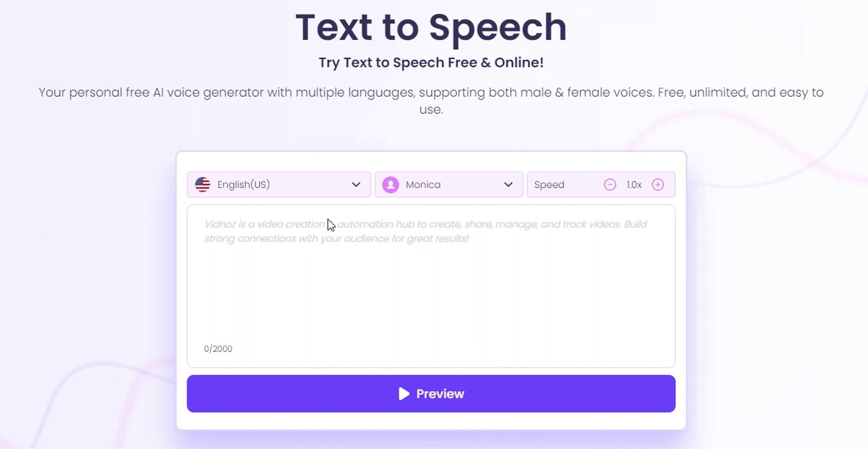
- Copy the '8 Languages' paragraph and paste it into the speech box (525/2000 characters)
{"action": "scroll", "coordinate": [327, 219], "scroll_direction": "down", "scroll_amount": 10}
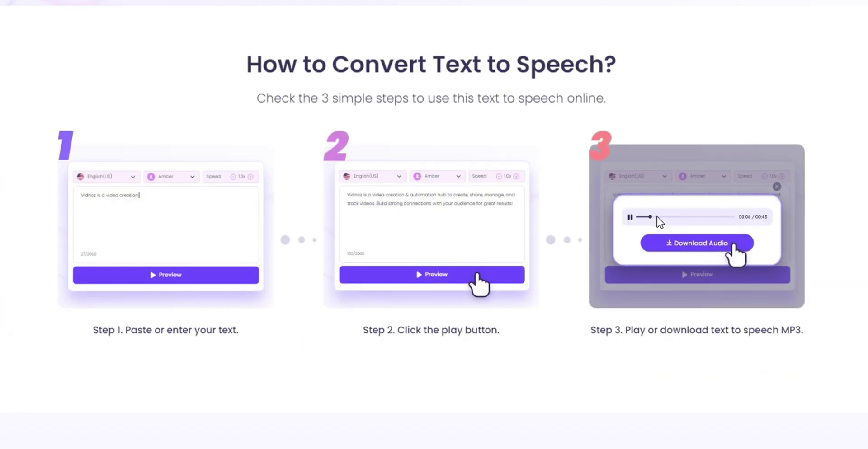
{"action": "scroll", "coordinate": [575, 220], "scroll_direction": "down", "scroll_amount": 10}
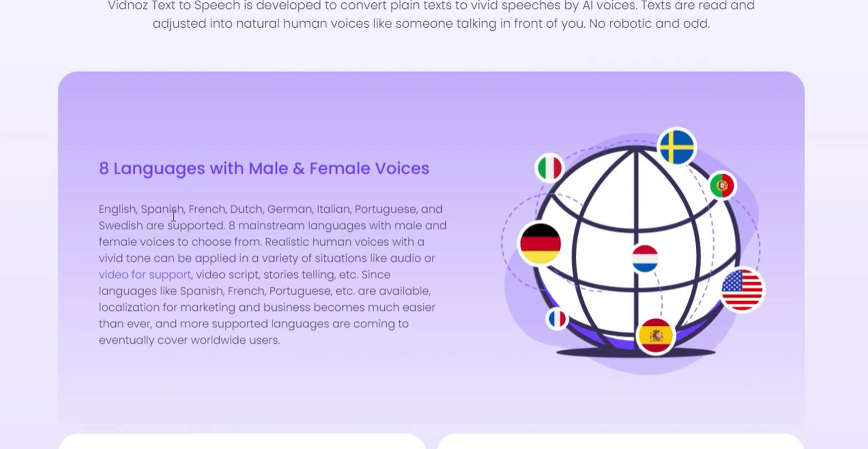
{"action": "left_click_drag", "start_coordinate": [98, 210], "coordinate": [309, 338]}
{"action": "key", "text": "ctrl+c"}
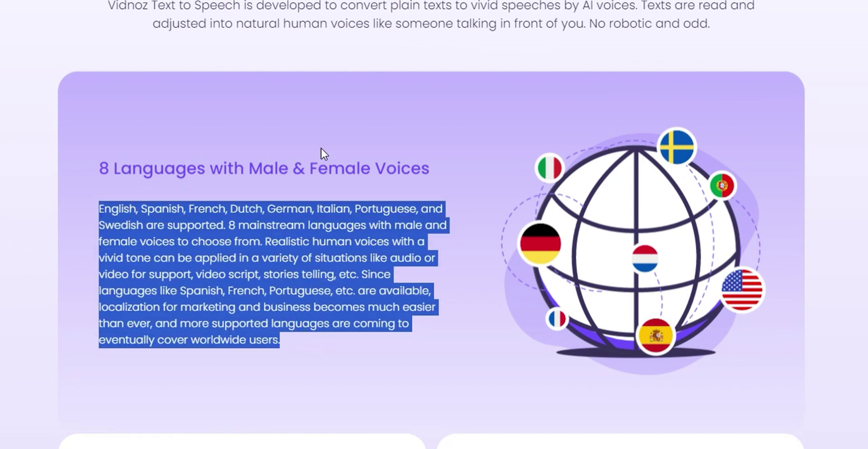
{"action": "scroll", "coordinate": [324, 154], "scroll_direction": "up", "scroll_amount": 15}
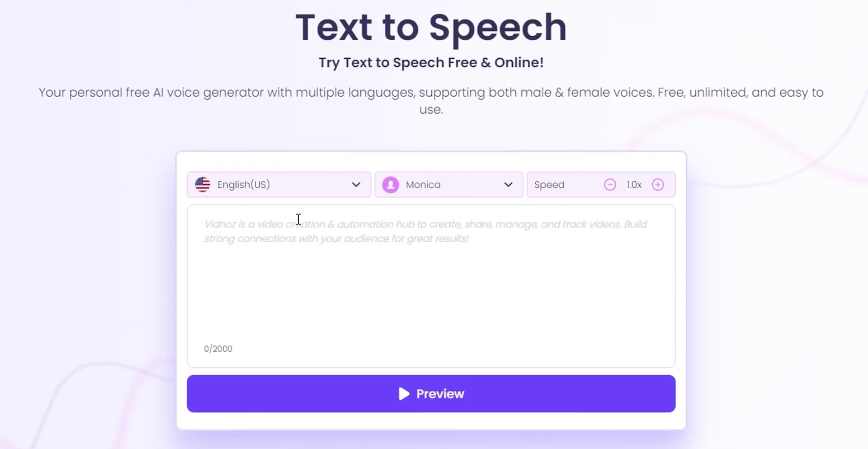
{"action": "left_click", "coordinate": [289, 235]}
{"action": "key", "text": "ctrl+v"}
- Clear the stray text highlight and browse the speech language and voice lists
{"action": "scroll", "coordinate": [458, 168], "scroll_direction": "down", "scroll_amount": 3}
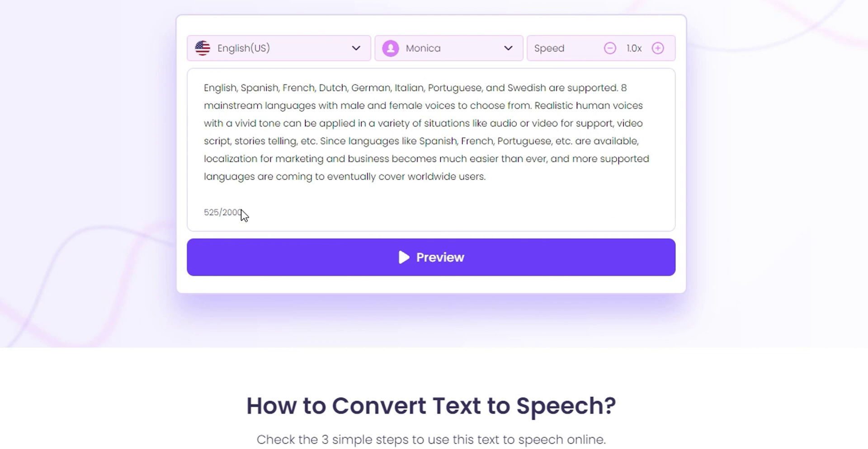
{"action": "left_click_drag", "start_coordinate": [241, 213], "coordinate": [204, 212]}
{"action": "left_click", "coordinate": [249, 211]}
{"action": "scroll", "coordinate": [454, 87], "scroll_direction": "up", "scroll_amount": 2}
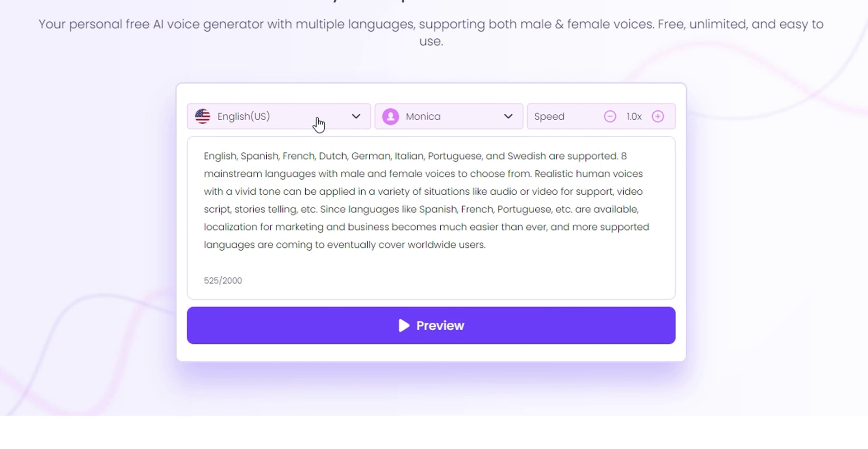
{"action": "left_click", "coordinate": [312, 124]}
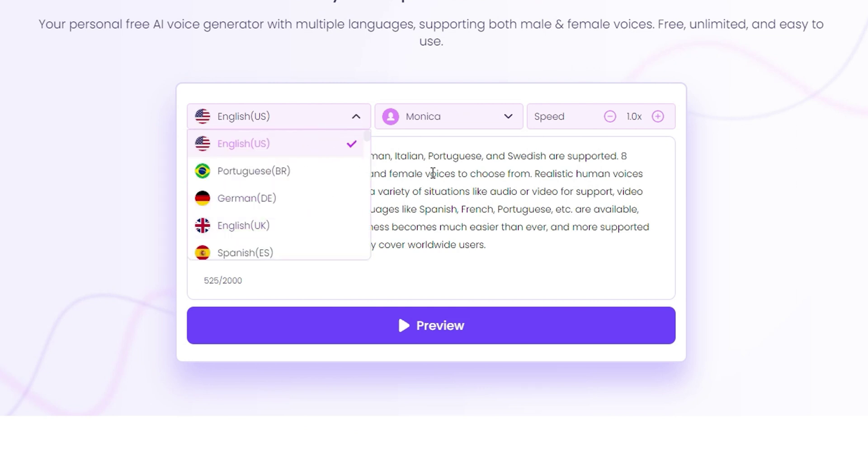
{"action": "left_click", "coordinate": [449, 129]}
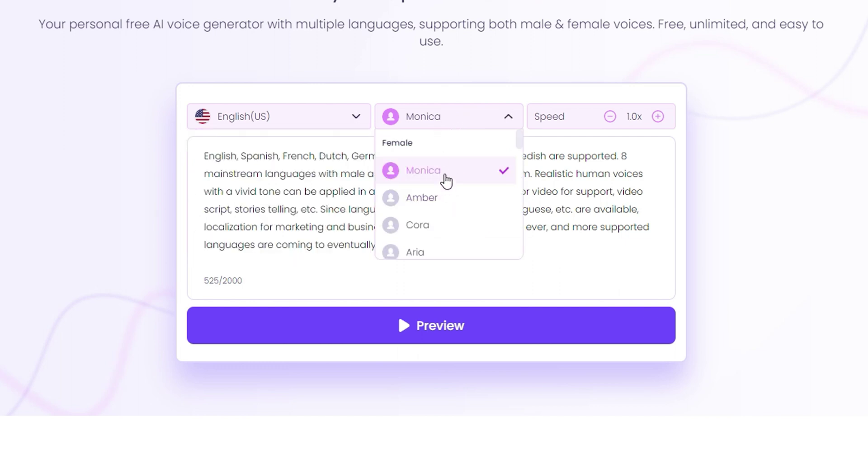
{"action": "scroll", "coordinate": [433, 217], "scroll_direction": "down", "scroll_amount": 10}
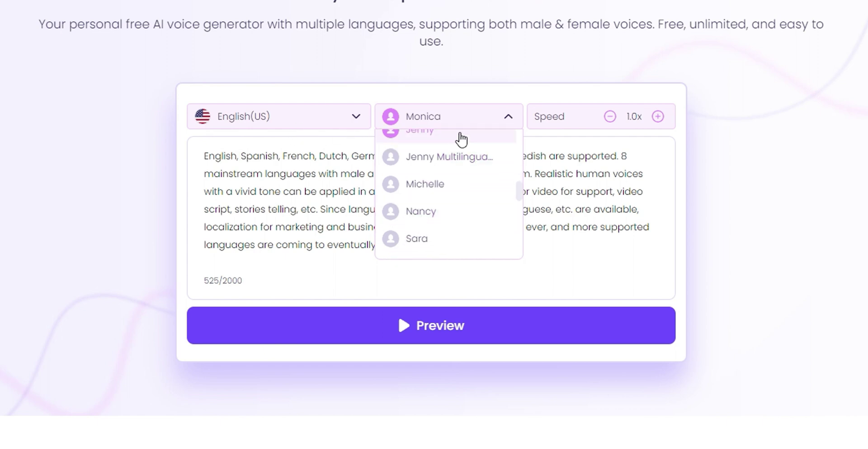
{"action": "scroll", "coordinate": [446, 204], "scroll_direction": "up", "scroll_amount": 10}
{"action": "scroll", "coordinate": [447, 196], "scroll_direction": "down", "scroll_amount": 6}
{"action": "scroll", "coordinate": [474, 210], "scroll_direction": "down", "scroll_amount": 6}
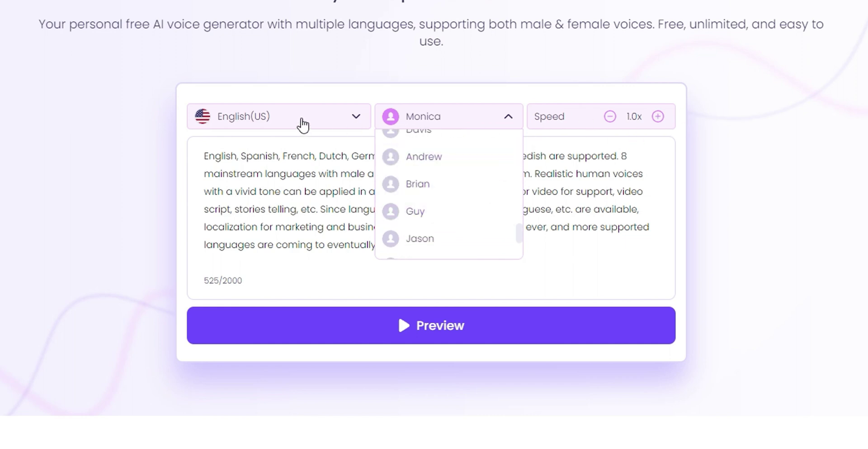
- Set the speech language to English(UK) and pick the male voice Noah
{"action": "left_click", "coordinate": [299, 122]}
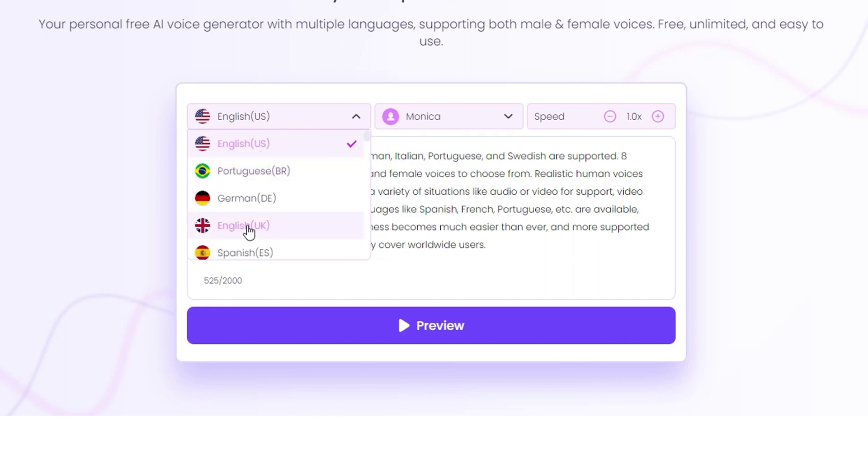
{"action": "left_click", "coordinate": [249, 233]}
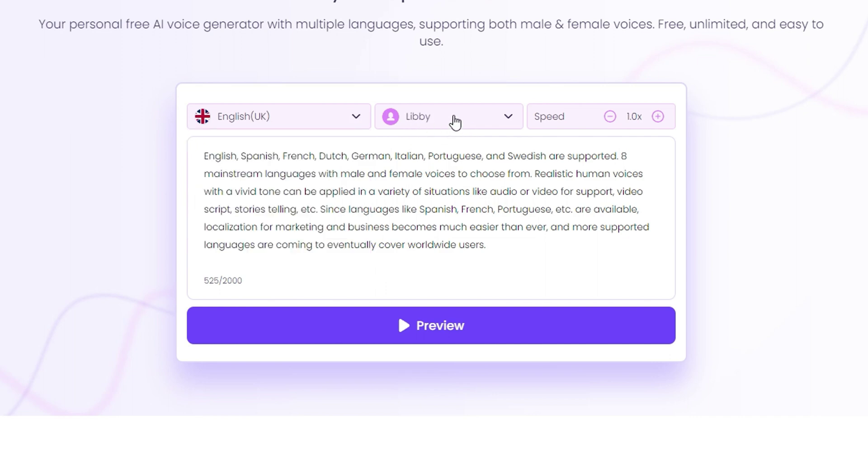
{"action": "left_click", "coordinate": [455, 122]}
{"action": "scroll", "coordinate": [452, 190], "scroll_direction": "down", "scroll_amount": 3}
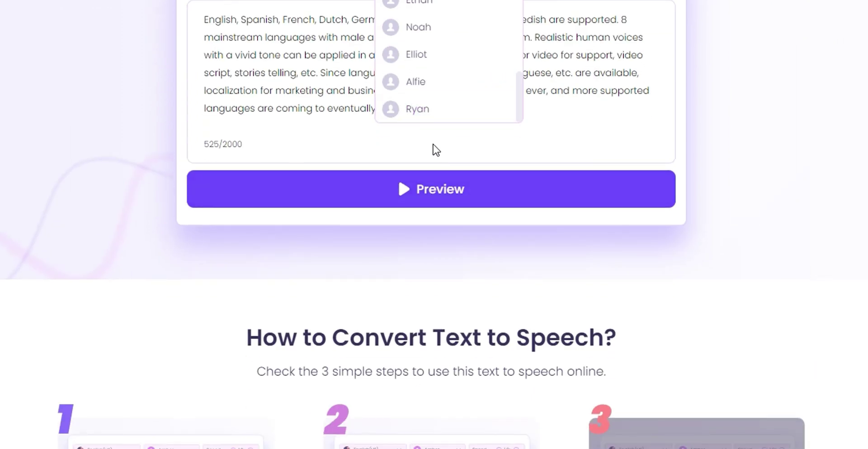
{"action": "scroll", "coordinate": [445, 125], "scroll_direction": "up", "scroll_amount": 6}
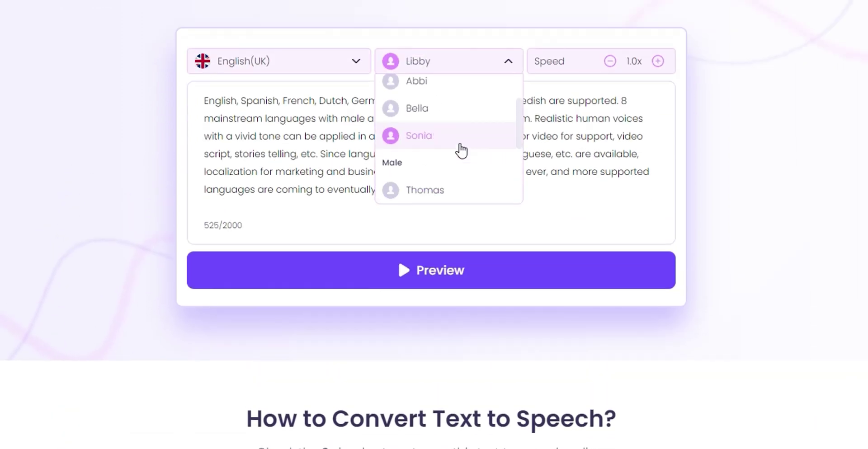
{"action": "scroll", "coordinate": [446, 207], "scroll_direction": "up", "scroll_amount": 2}
{"action": "scroll", "coordinate": [444, 199], "scroll_direction": "down", "scroll_amount": 2}
{"action": "scroll", "coordinate": [442, 192], "scroll_direction": "down", "scroll_amount": 2}
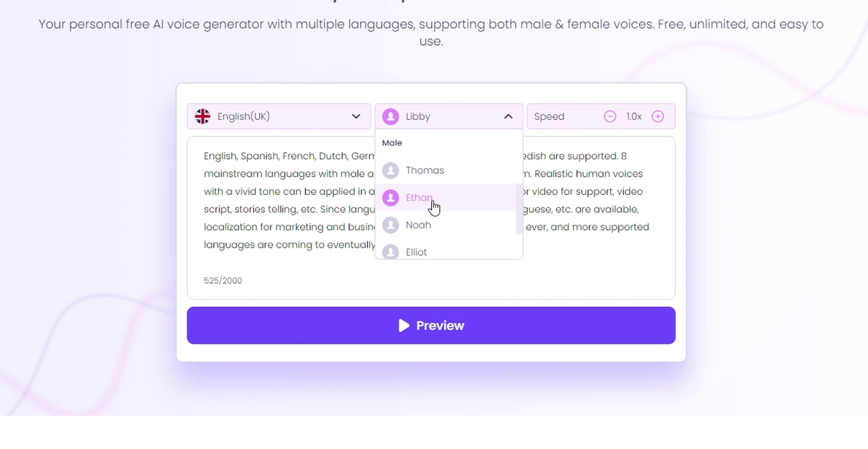
{"action": "left_click", "coordinate": [435, 226]}
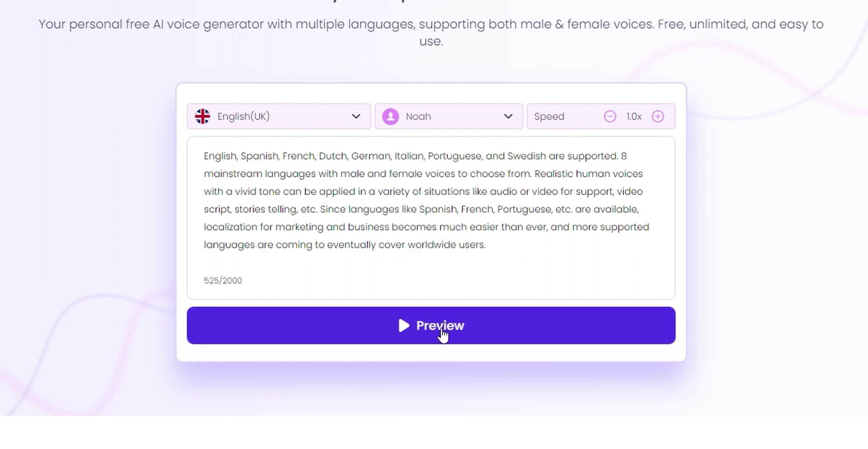
- Preview the Noah narration, pause it, and save the 35-second audio as WAV to My Files
{"action": "left_click", "coordinate": [442, 335]}
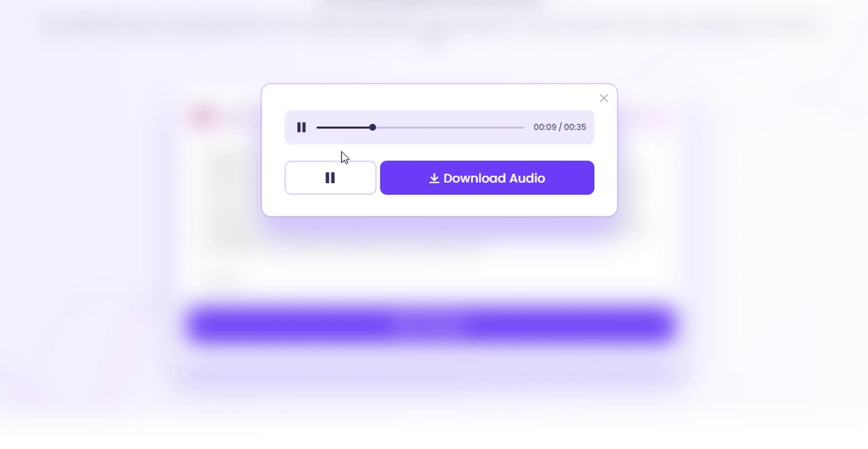
{"action": "left_click", "coordinate": [339, 181]}
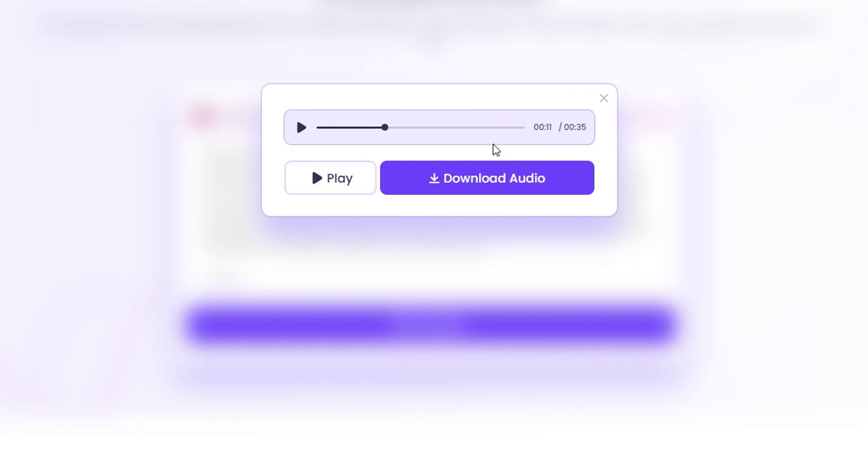
{"action": "left_click", "coordinate": [474, 183]}
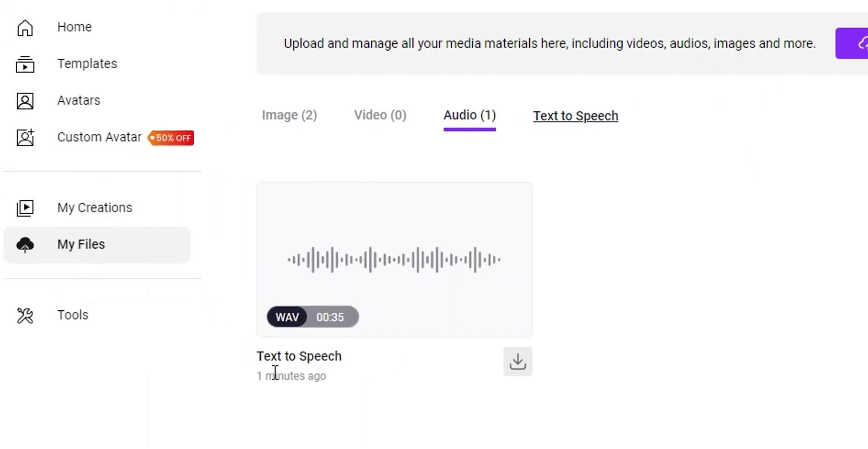
- Download the Text to Speech WAV to the computer from its My Files card menu
{"action": "mouse_move", "coordinate": [325, 292]}
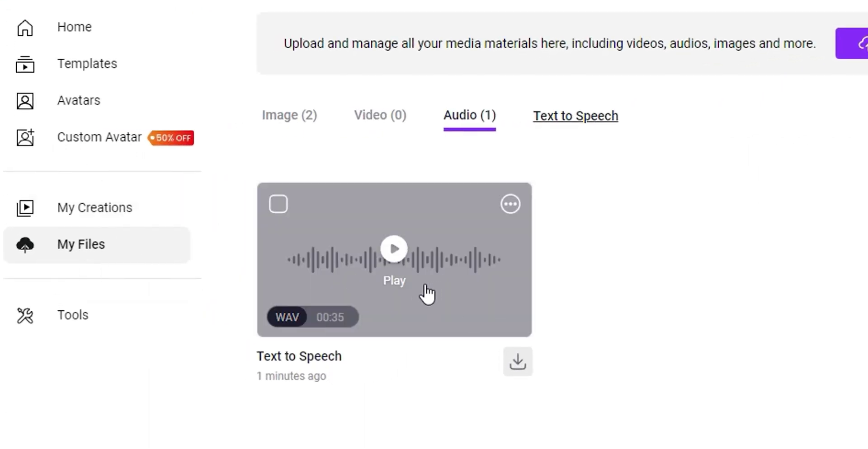
{"action": "left_click", "coordinate": [512, 204]}
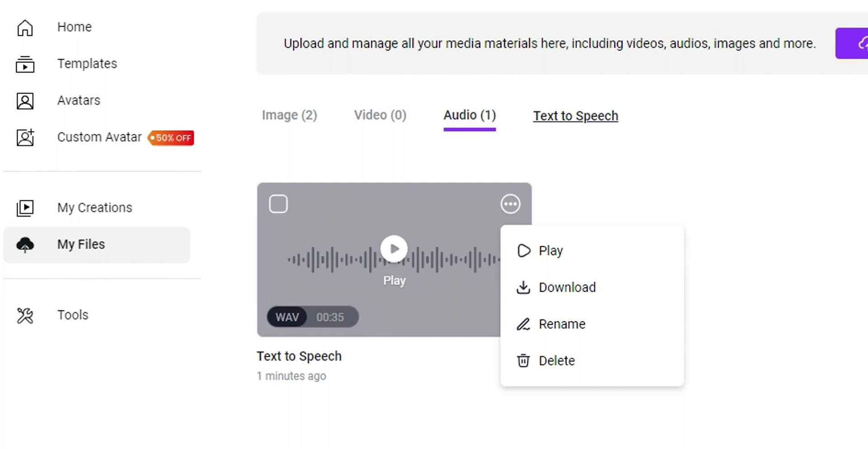
{"action": "left_click", "coordinate": [603, 301]}
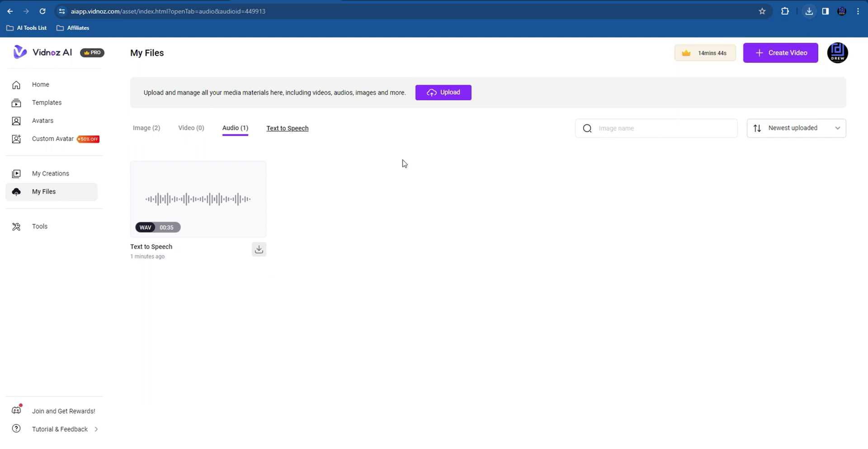
- Play Text to Speech (1).wav from the Downloads folder in VLC media player
{"action": "key", "text": "super+e"}
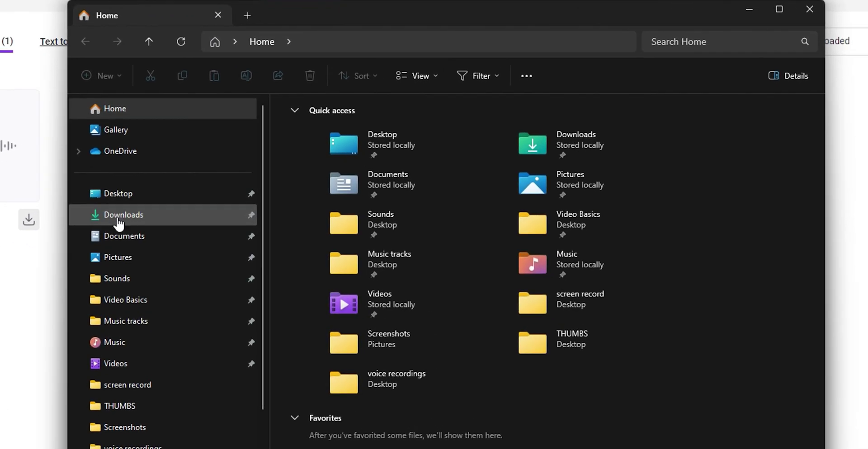
{"action": "left_click", "coordinate": [118, 219]}
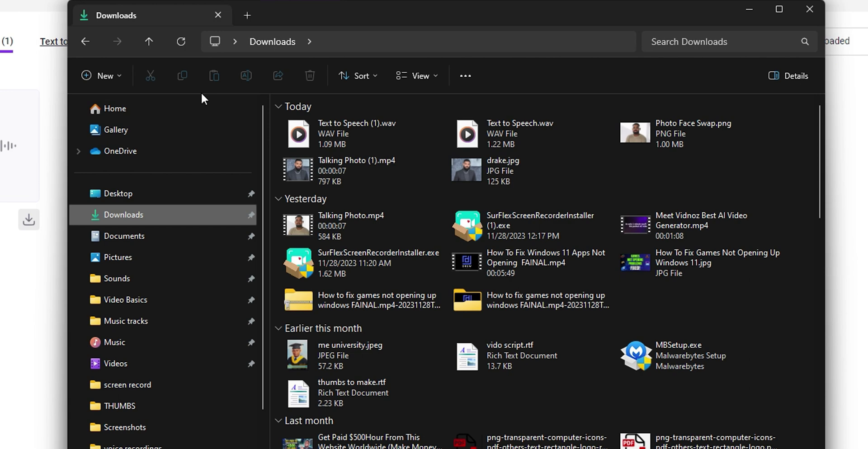
{"action": "right_click", "coordinate": [339, 129]}
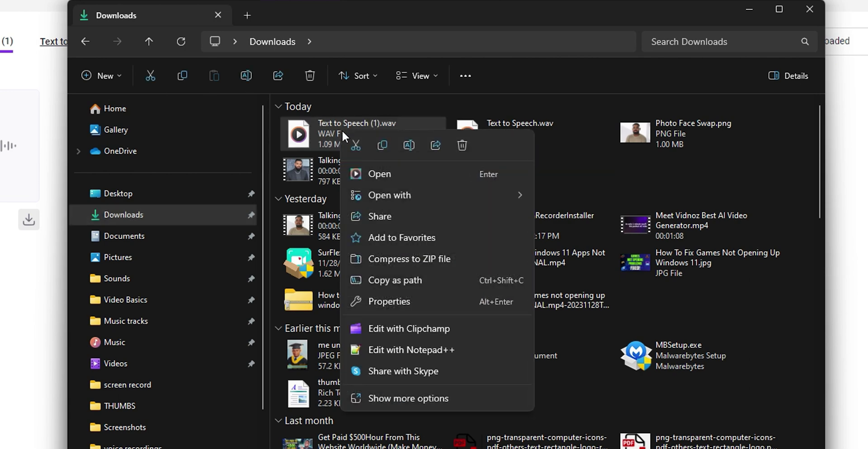
{"action": "mouse_move", "coordinate": [483, 195]}
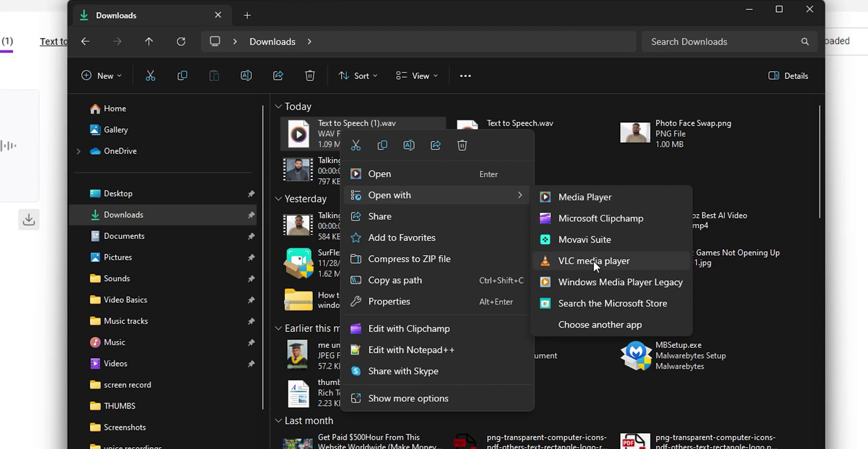
{"action": "left_click", "coordinate": [593, 259]}
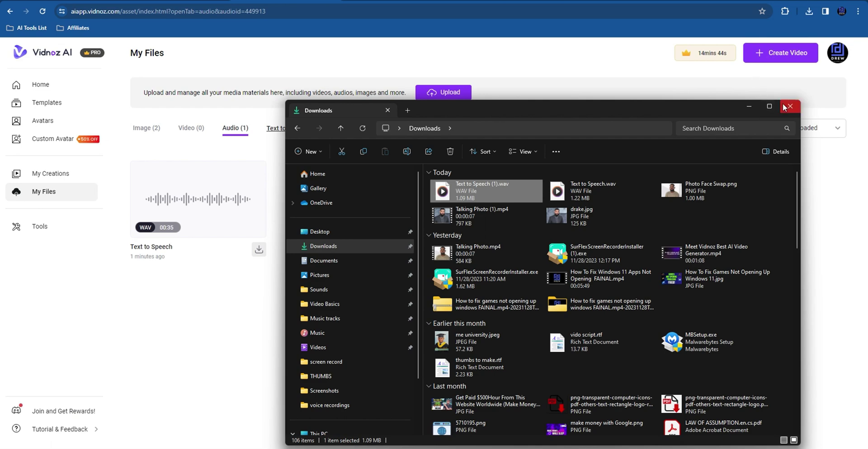
- Close the File Explorer Downloads window
{"action": "left_click", "coordinate": [789, 106]}
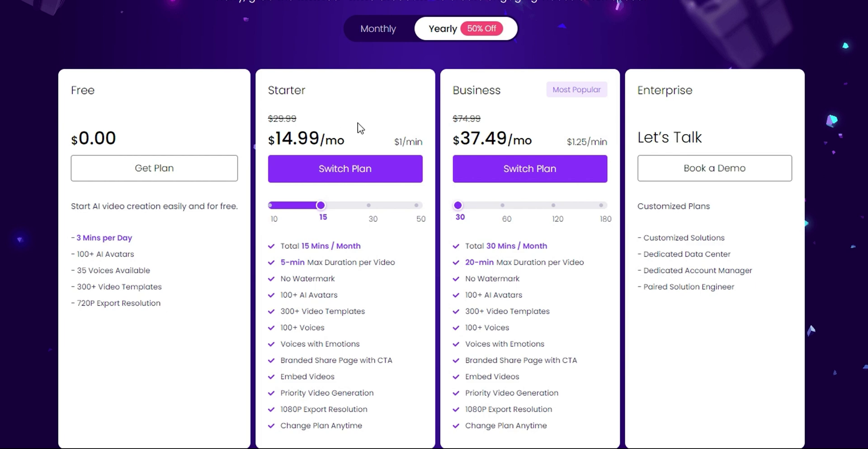
{"action": "scroll", "coordinate": [372, 147], "scroll_direction": "down", "scroll_amount": 1}
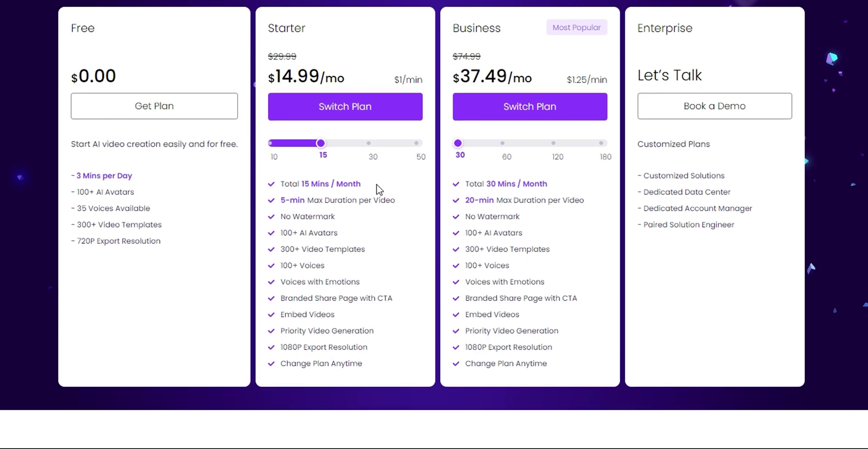
{"action": "scroll", "coordinate": [379, 189], "scroll_direction": "up", "scroll_amount": 1}
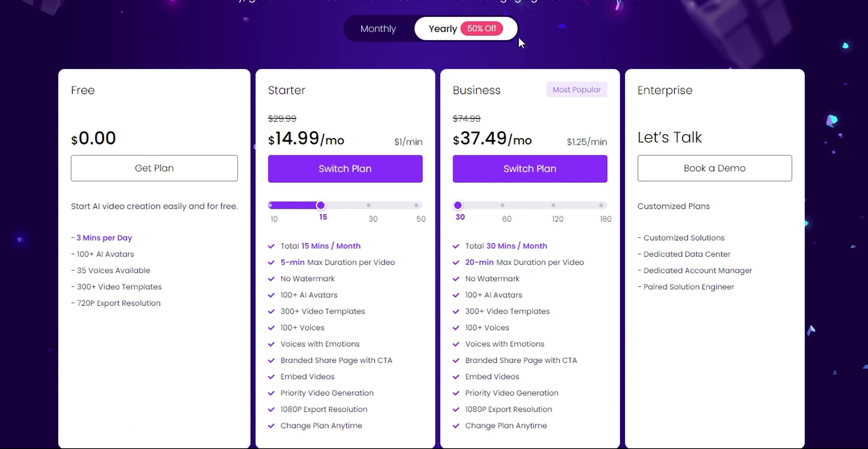
{"action": "left_click", "coordinate": [386, 35]}
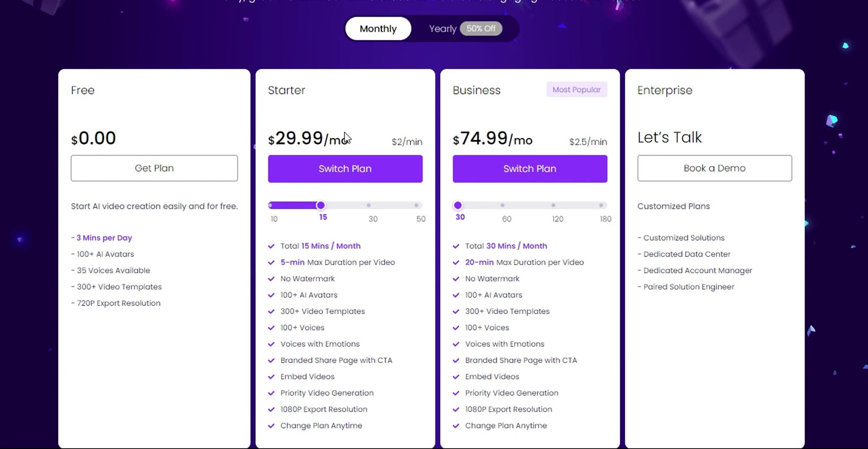
{"action": "left_click", "coordinate": [451, 34]}
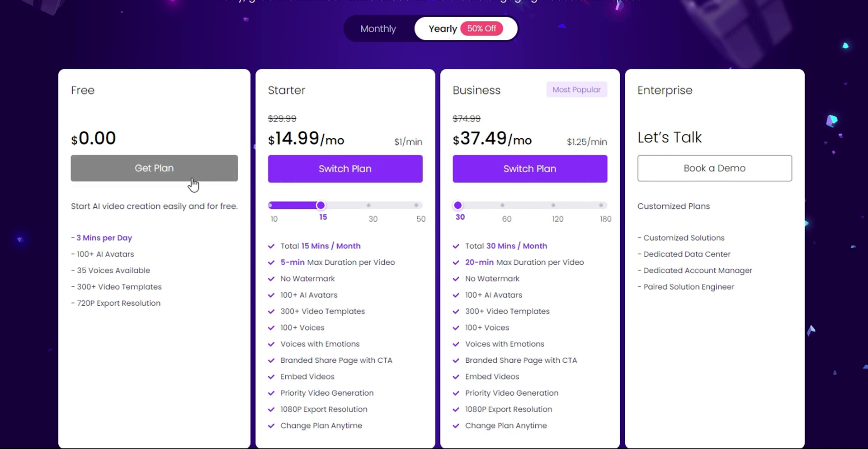
{"action": "scroll", "coordinate": [151, 145], "scroll_direction": "up", "scroll_amount": 2}
{"action": "mouse_move", "coordinate": [200, 26]}
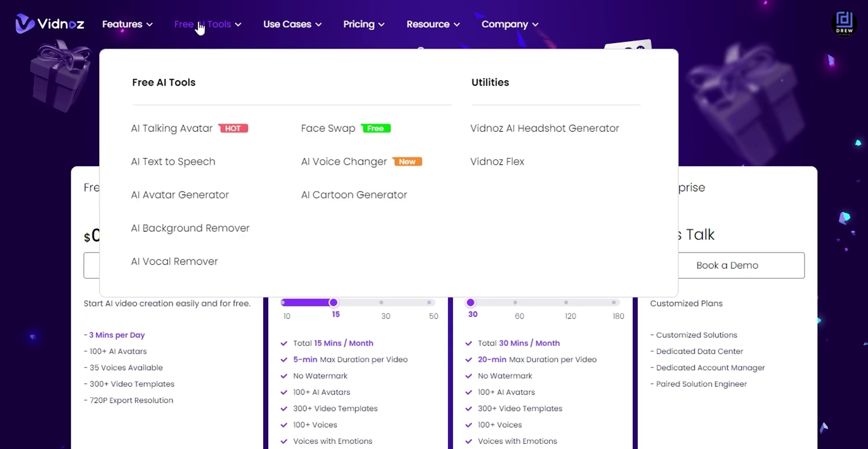